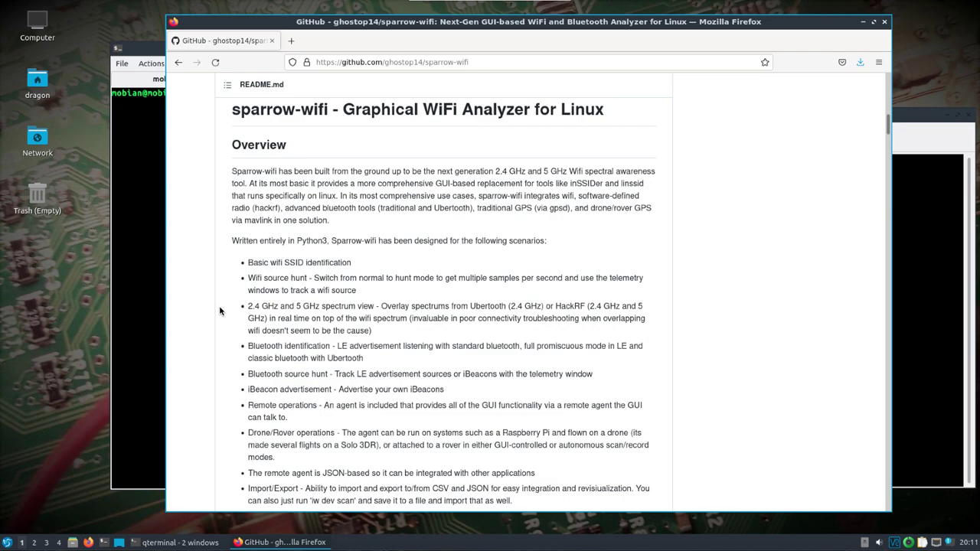
# - Raise the qterminal window in front of the Firefox GitHub sparrow-wifi page
pyautogui.click(155, 296)
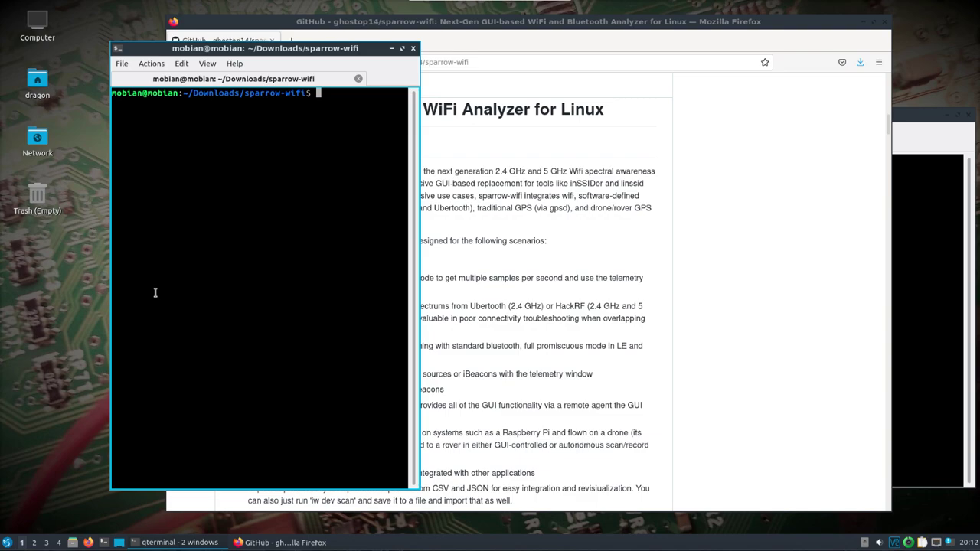
# - Check the kernel version with uname -r and list the sparrow-wifi folder contents
pyautogui.moveTo(249, 51); pyautogui.dragTo(229, 38)
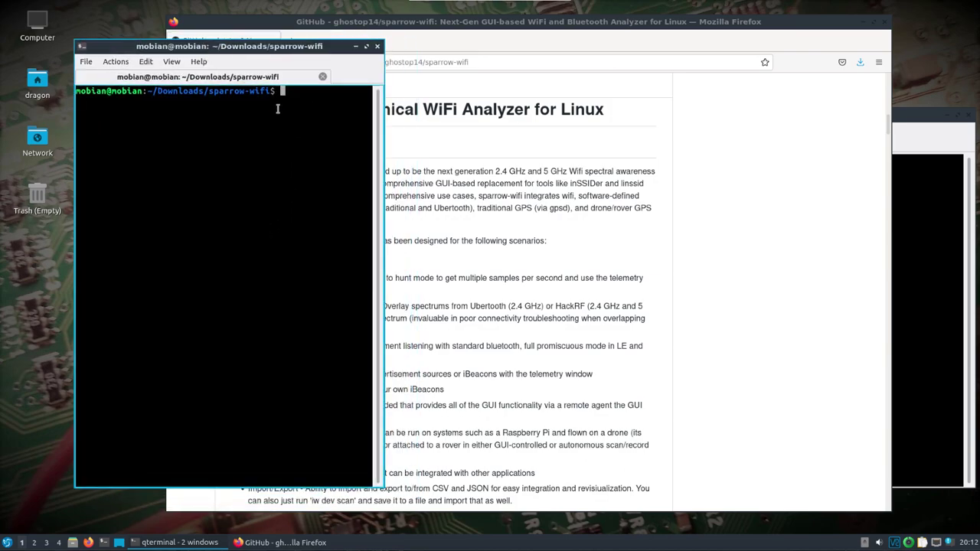
pyautogui.write('uname -r')
pyautogui.press('Return')
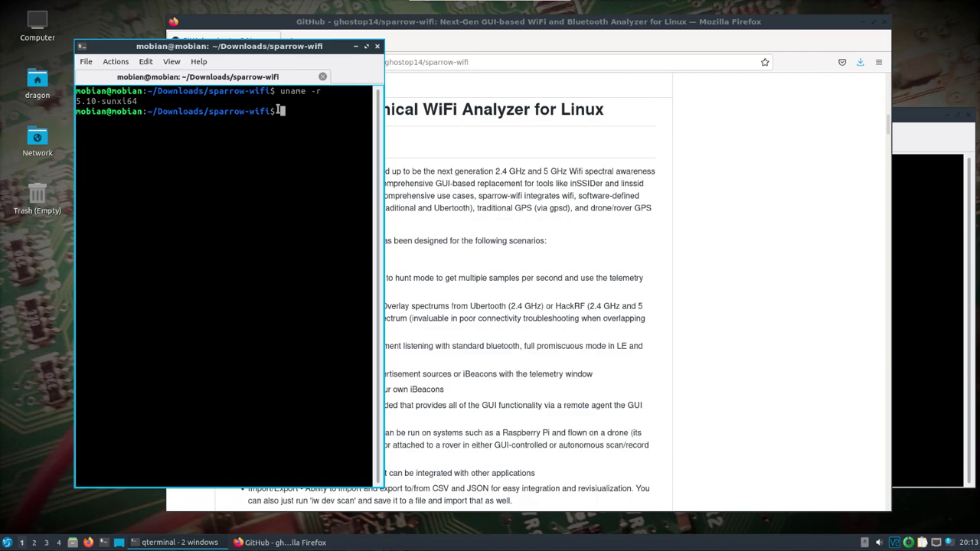
pyautogui.write('ls')
pyautogui.press('BackSpace')
pyautogui.press('BackSpace')
pyautogui.write('ls')
pyautogui.press('Return')
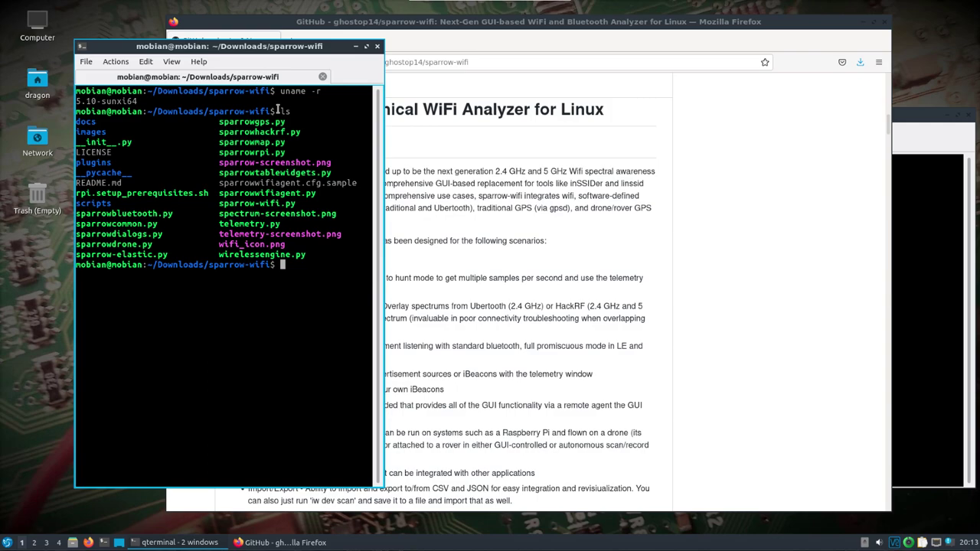
# - Try running sudo ./sparrow-wifi.py, which fails on a missing PyQt5.QtChart module
pyautogui.write('sudo ./spaq')
pyautogui.press('BackSpace')
pyautogui.write('rrow-w')
pyautogui.press('Tab')
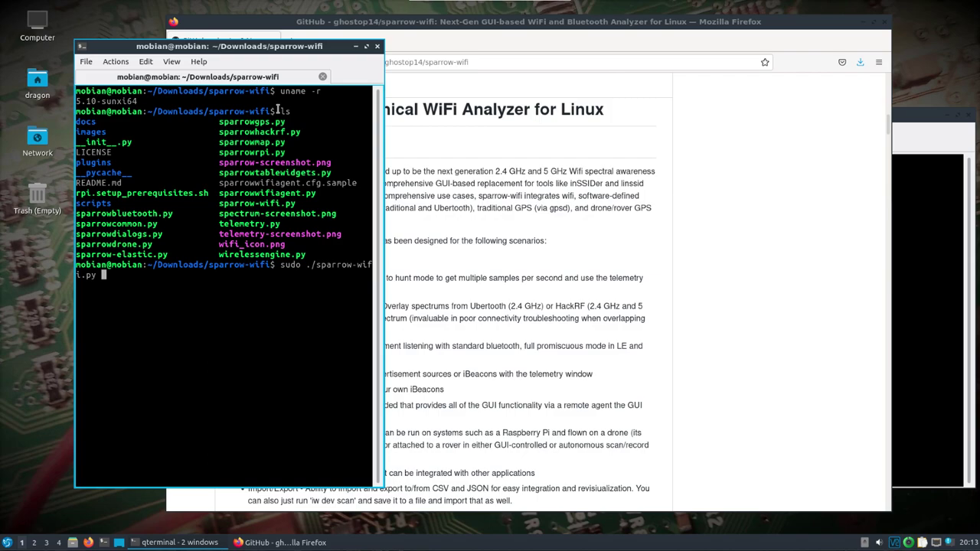
pyautogui.press('Return')
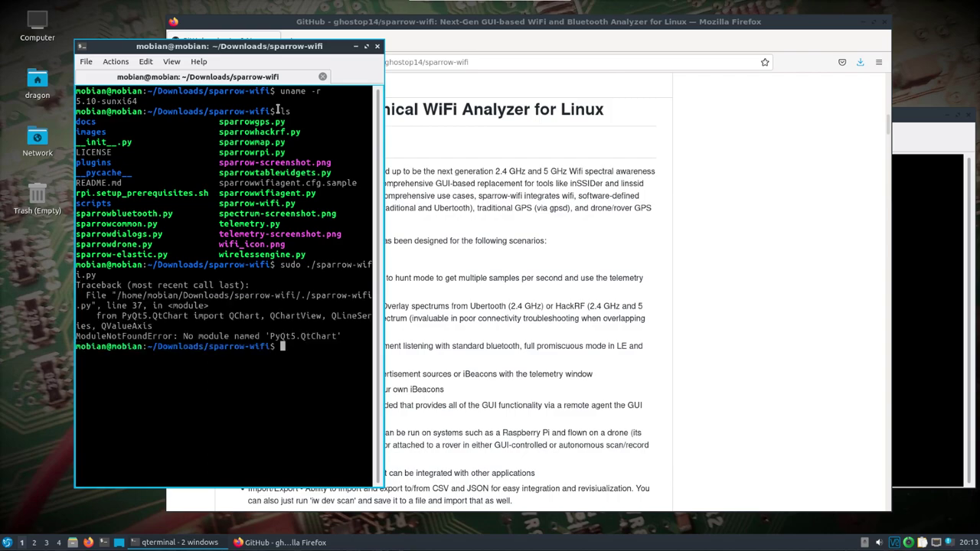
# - Start the agent with sudo ./sparrowwifiagent.py so it runs on port 8020
pyautogui.press('Up')
pyautogui.press('Left')
pyautogui.press('Left')
pyautogui.press('Left')
pyautogui.press('Left')
pyautogui.press('Left')
pyautogui.press('Left')
pyautogui.press('Left')
pyautogui.press('Left')
pyautogui.press('BackSpace')
pyautogui.press('Tab')
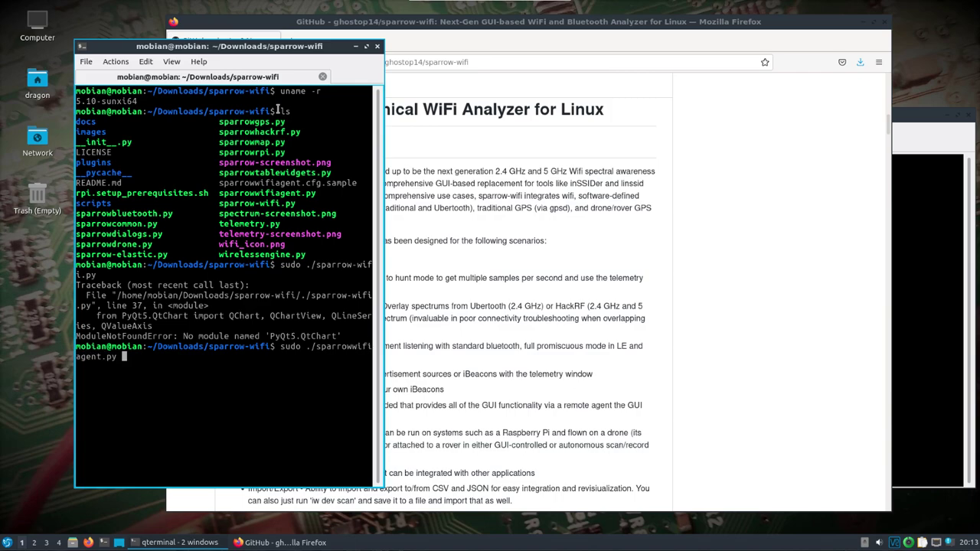
pyautogui.press('Return')
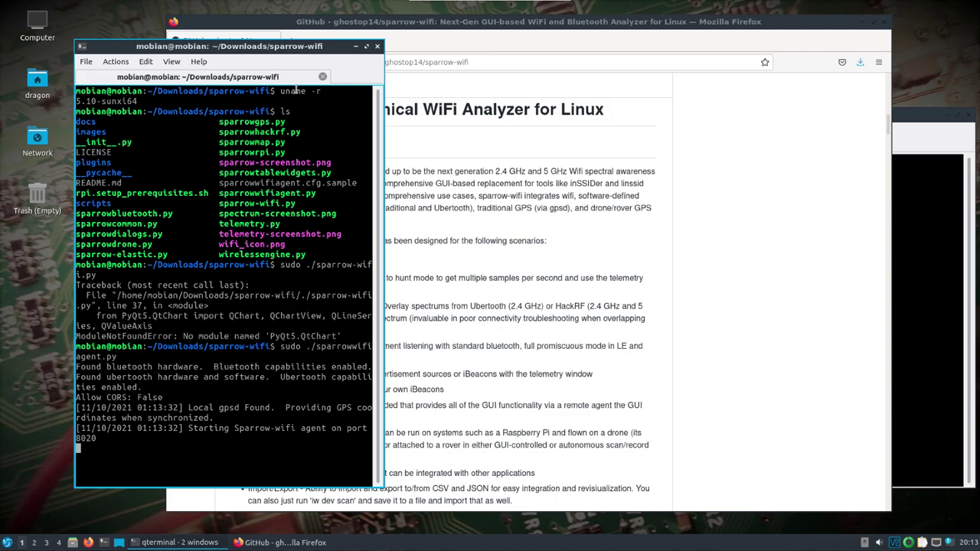
pyautogui.moveTo(329, 47); pyautogui.dragTo(291, 47)
# - Bring the GitHub README forward, then minimize Firefox to reveal both terminals
pyautogui.click(421, 26)
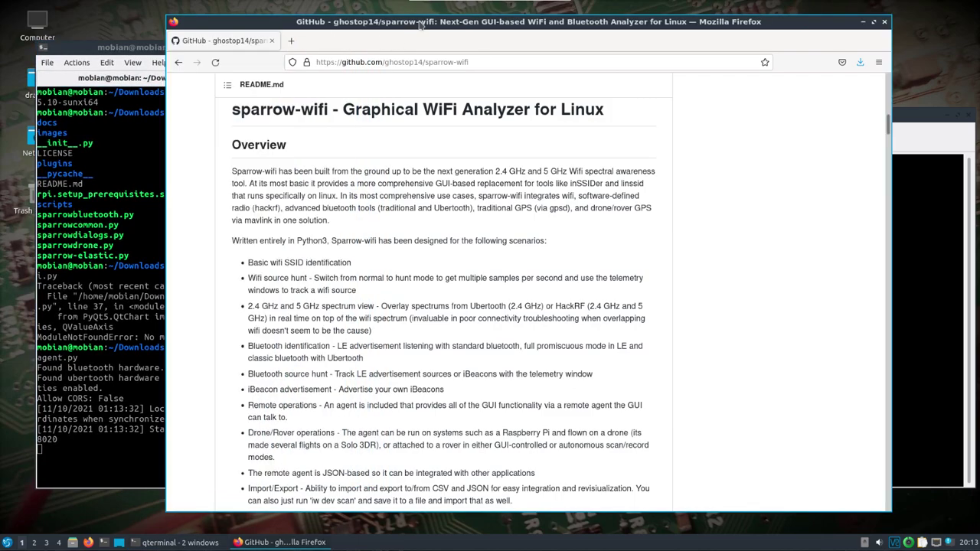
pyautogui.click(863, 22)
# - Run sudo ./sparrow-wifi.py in the dragon terminal and position the analyzer window
pyautogui.moveTo(656, 128); pyautogui.dragTo(597, 84)
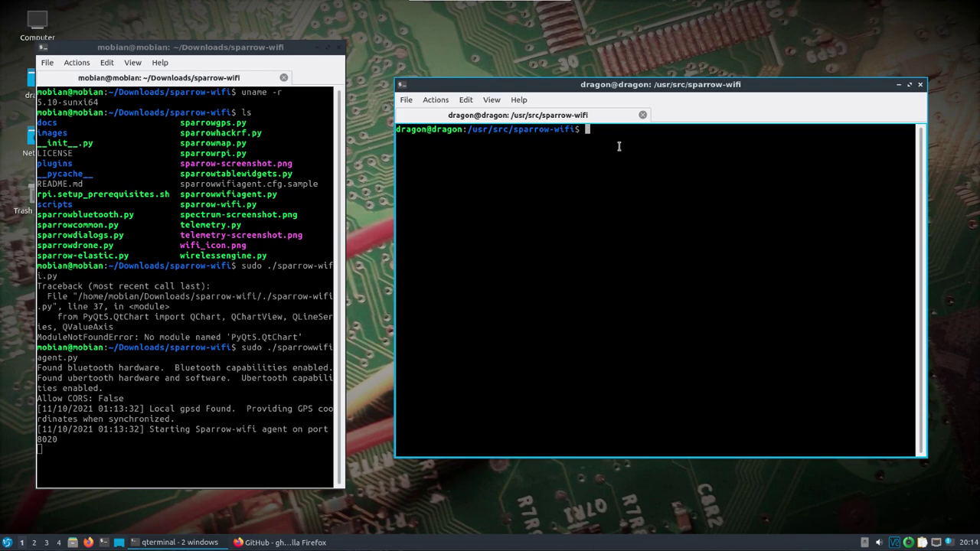
pyautogui.write('sudo ./sparrow-w')
pyautogui.press('Tab')
pyautogui.press('Return')
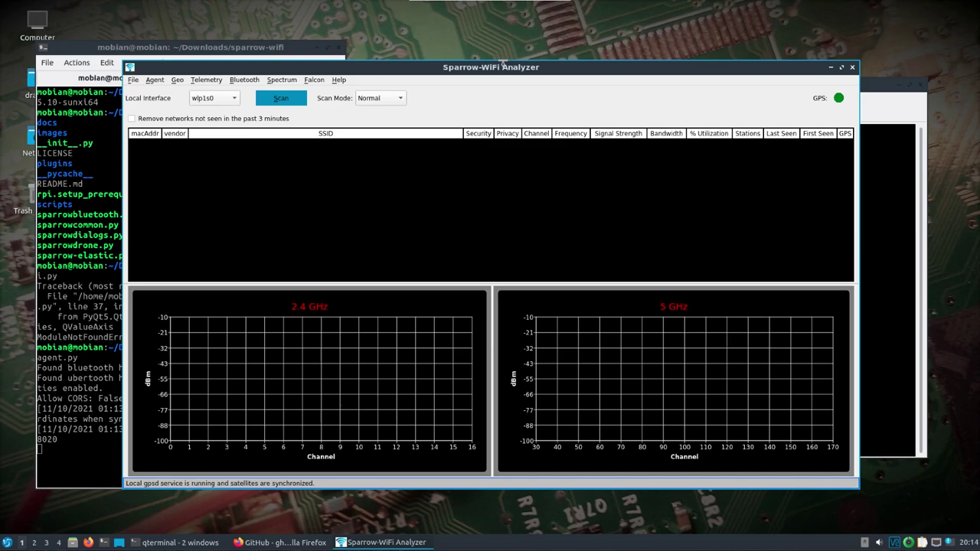
pyautogui.moveTo(407, 66); pyautogui.dragTo(483, 38)
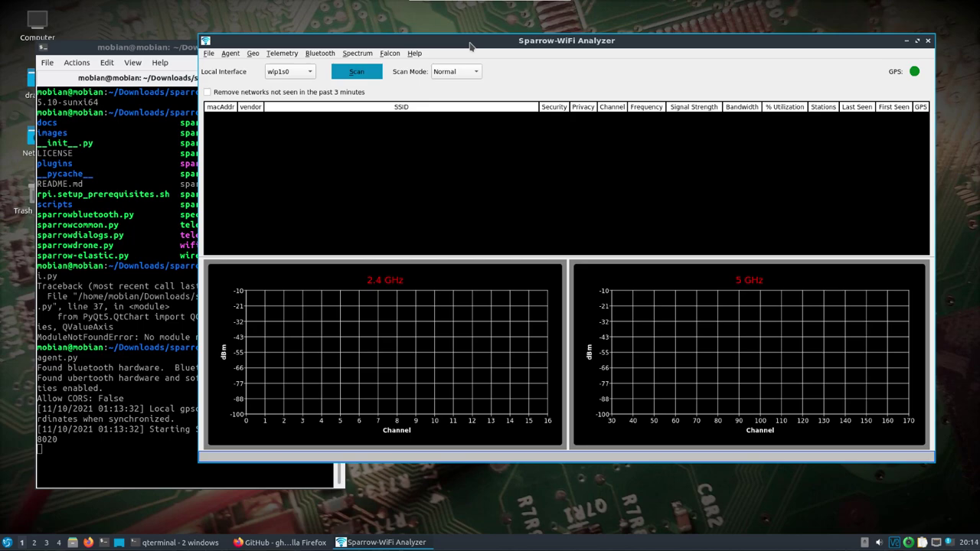
pyautogui.moveTo(470, 46); pyautogui.dragTo(492, 40)
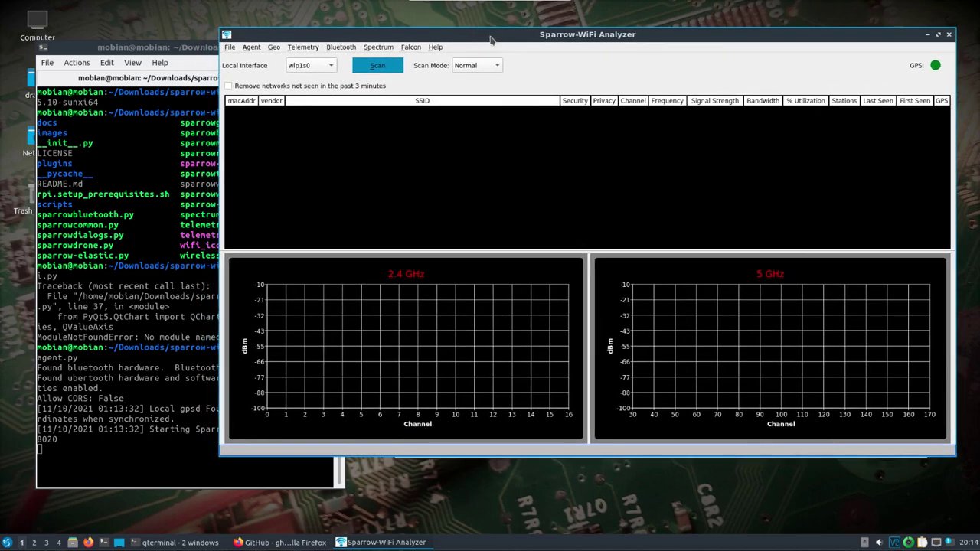
# - Connect to the remote agent at 192.168.8.214:8020, answering Yes to the scan question
pyautogui.click(251, 48)
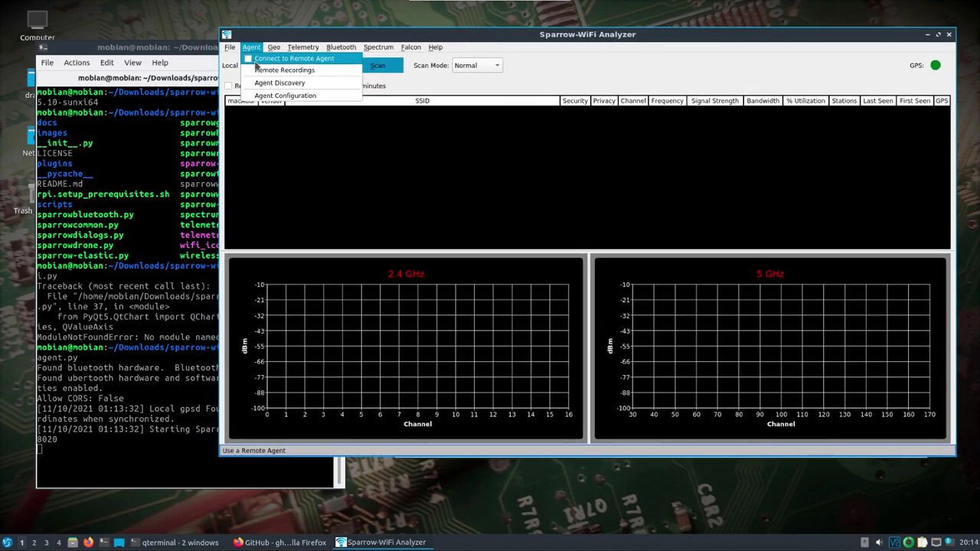
pyautogui.click(260, 59)
pyautogui.moveTo(478, 239); pyautogui.dragTo(435, 243)
pyautogui.write('192.')
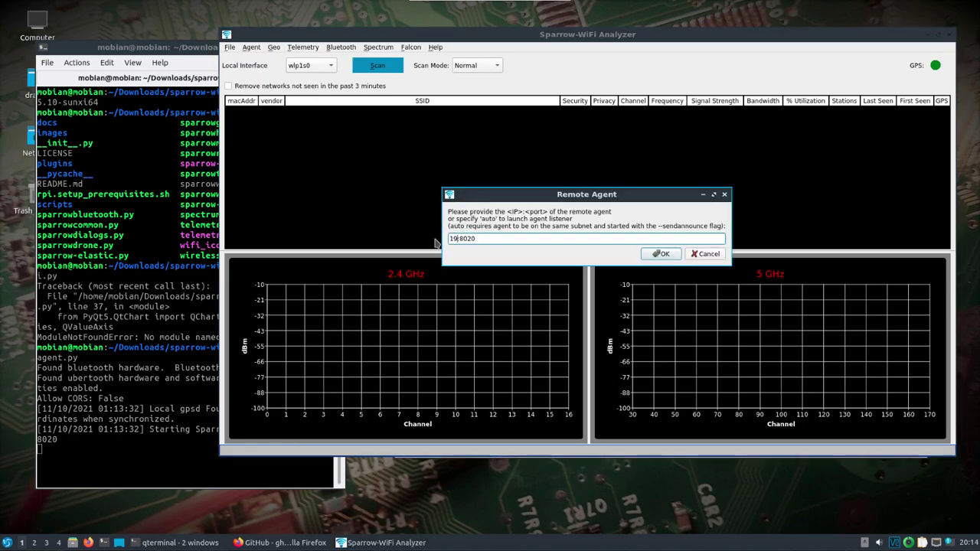
pyautogui.write('168.8')
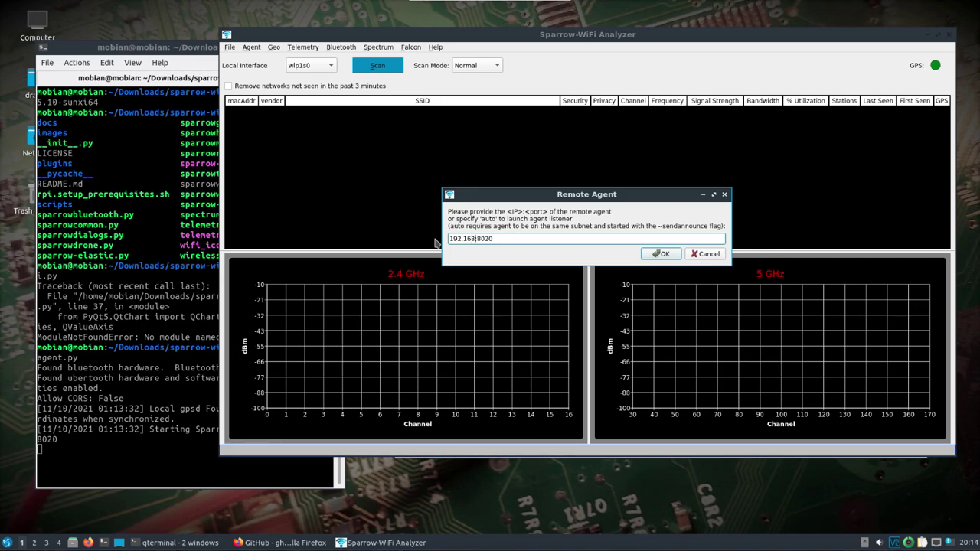
pyautogui.write('.214')
pyautogui.click(661, 255)
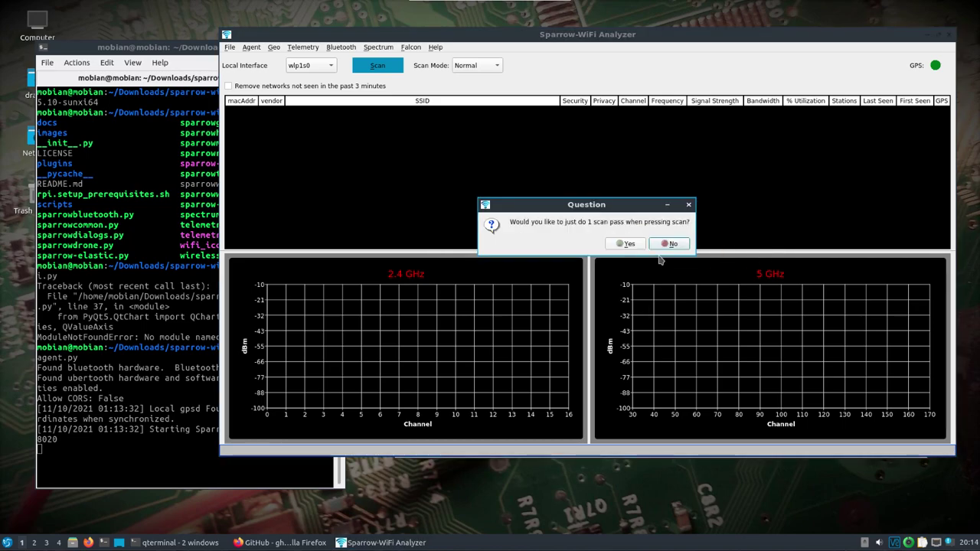
pyautogui.click(621, 245)
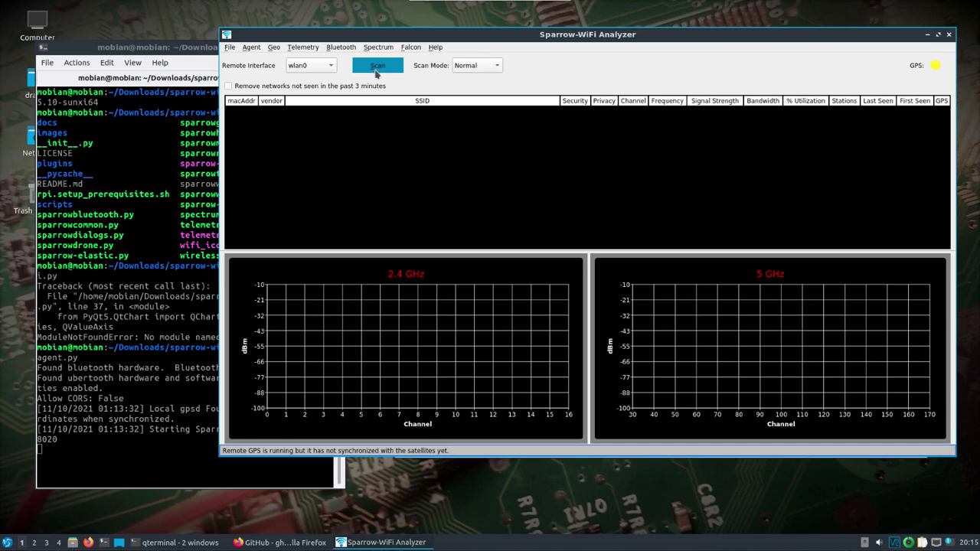
# - Select remote interface wlan0 and scan, listing nine 2.4 GHz networks
pyautogui.click(322, 70)
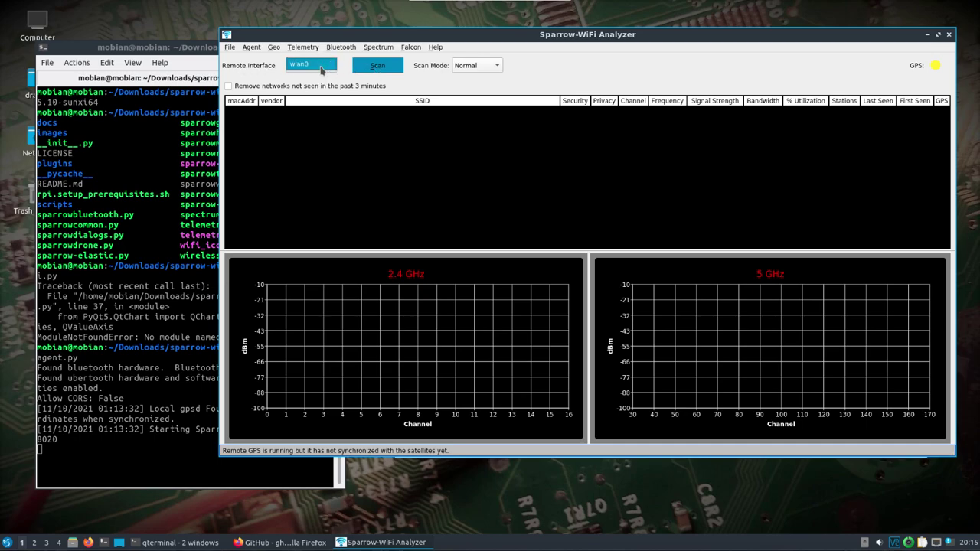
pyautogui.click(322, 67)
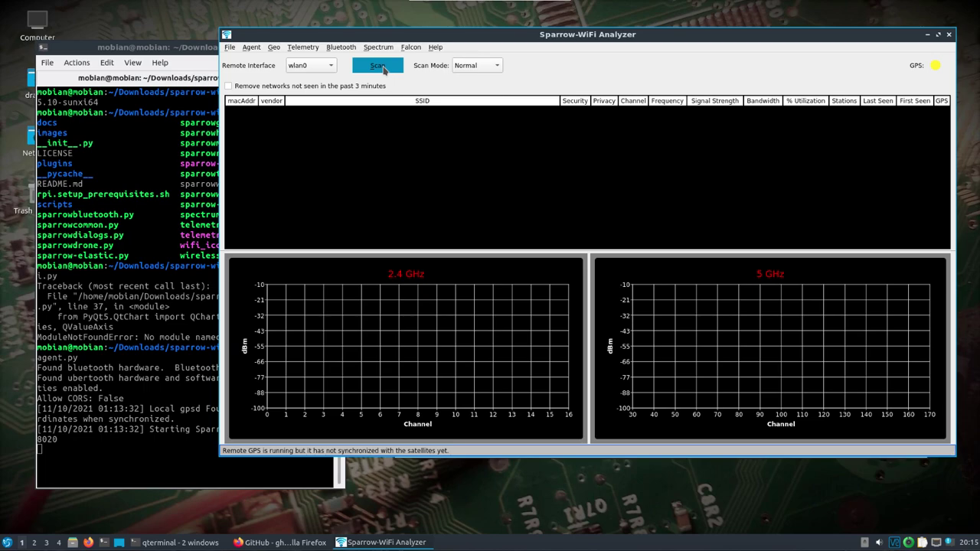
pyautogui.click(384, 69)
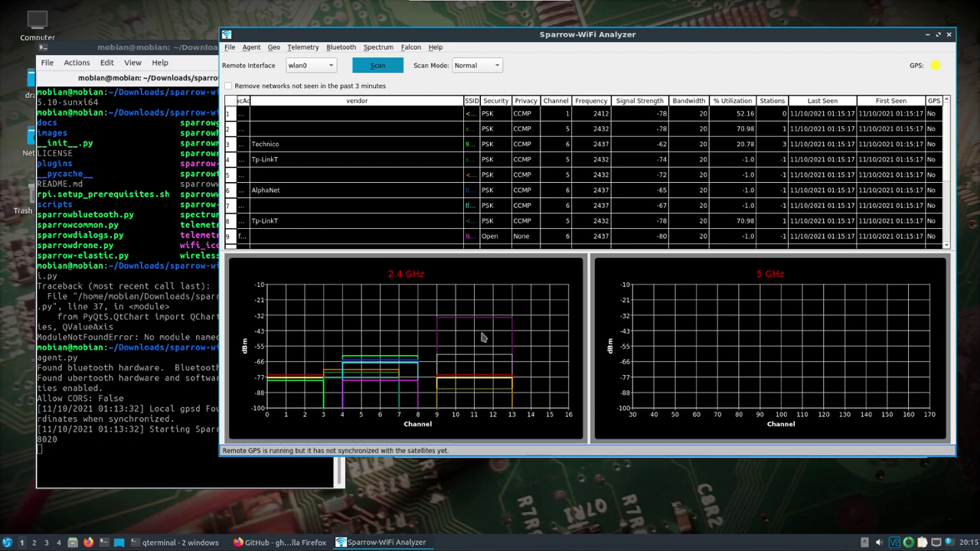
pyautogui.moveTo(380, 368)
pyautogui.click(378, 47)
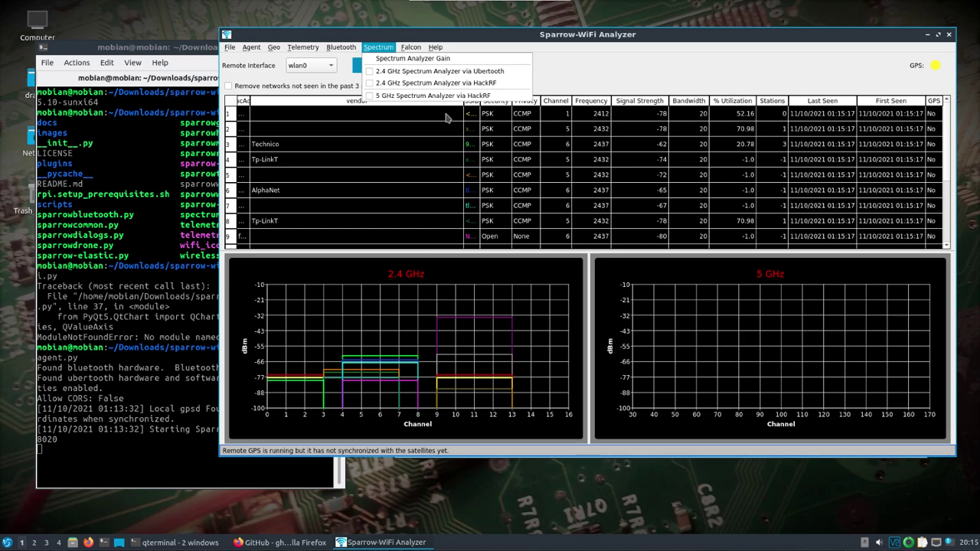
pyautogui.click(371, 71)
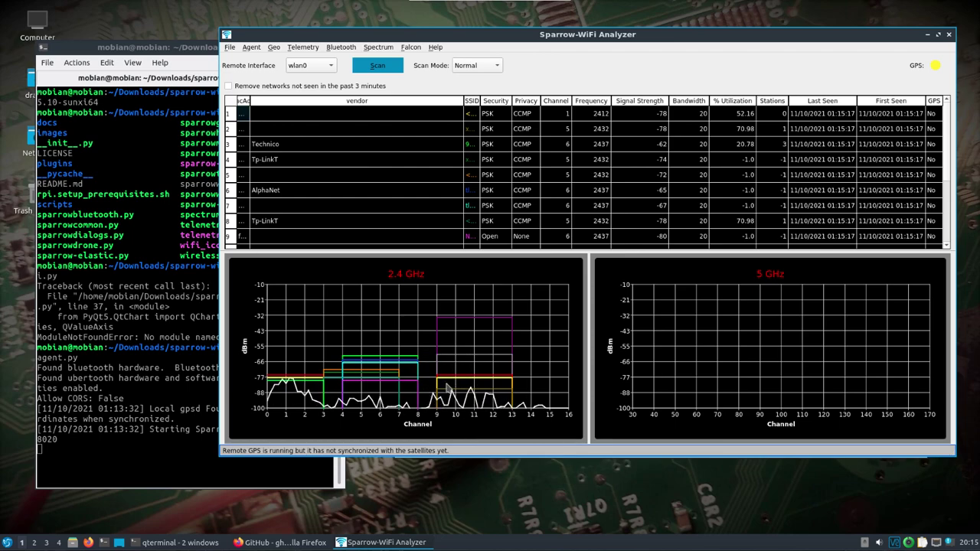
pyautogui.click(375, 49)
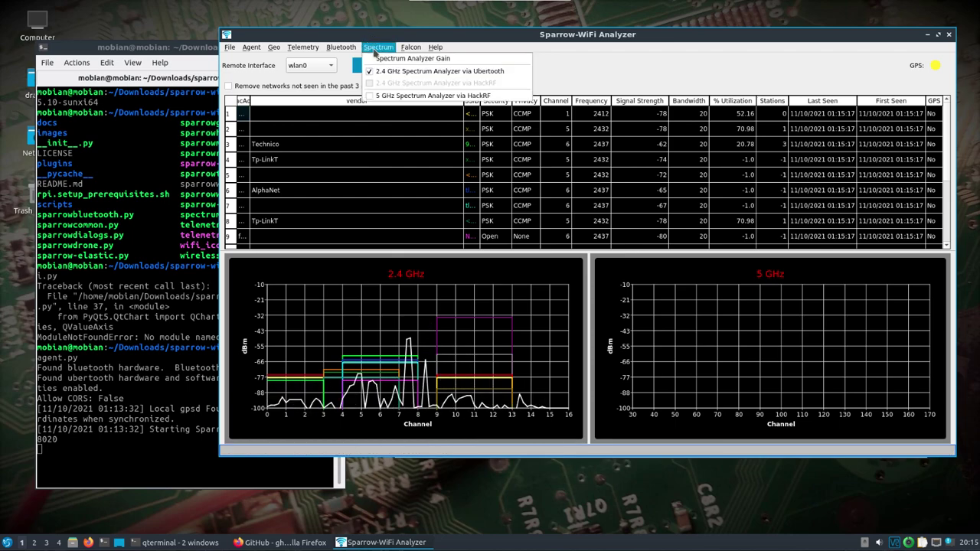
pyautogui.click(370, 99)
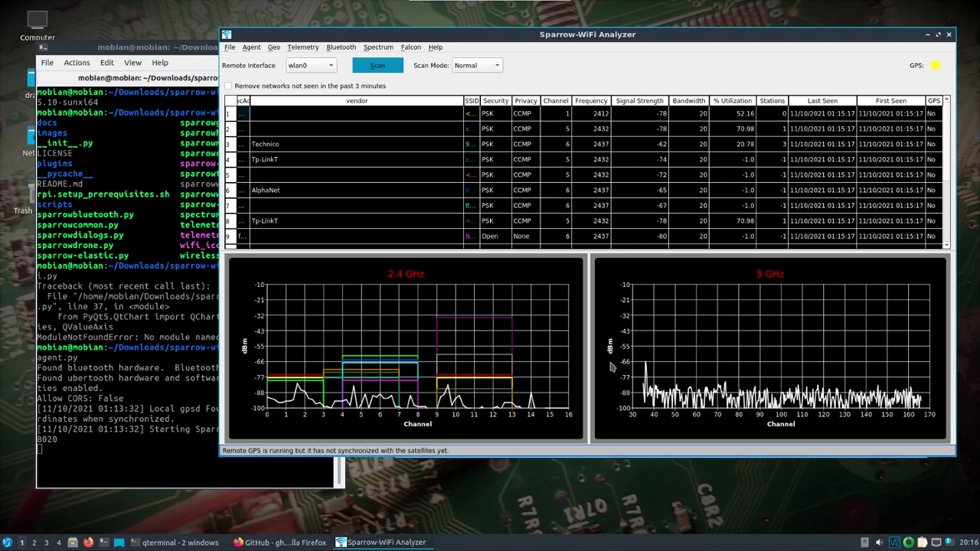
pyautogui.click(153, 49)
pyautogui.moveTo(153, 50); pyautogui.dragTo(137, 49)
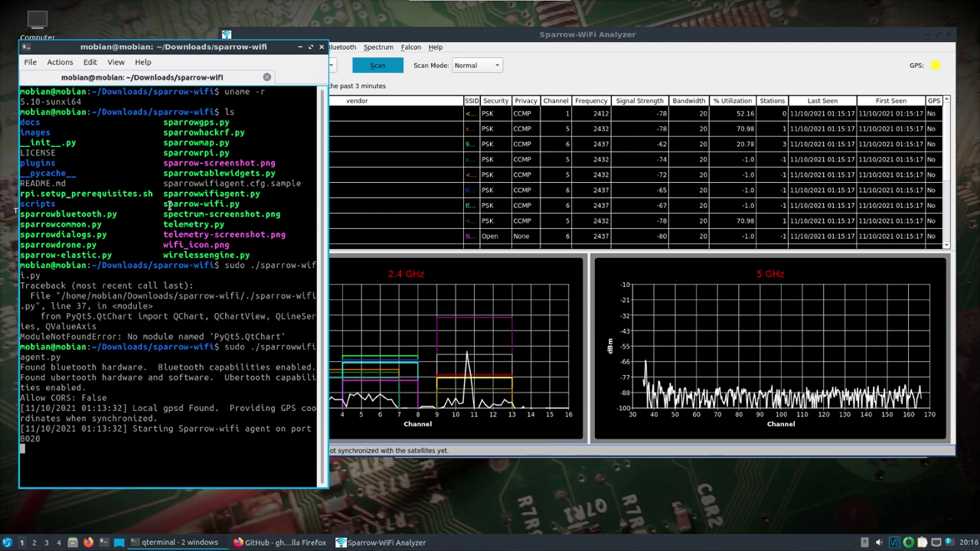
pyautogui.click(568, 33)
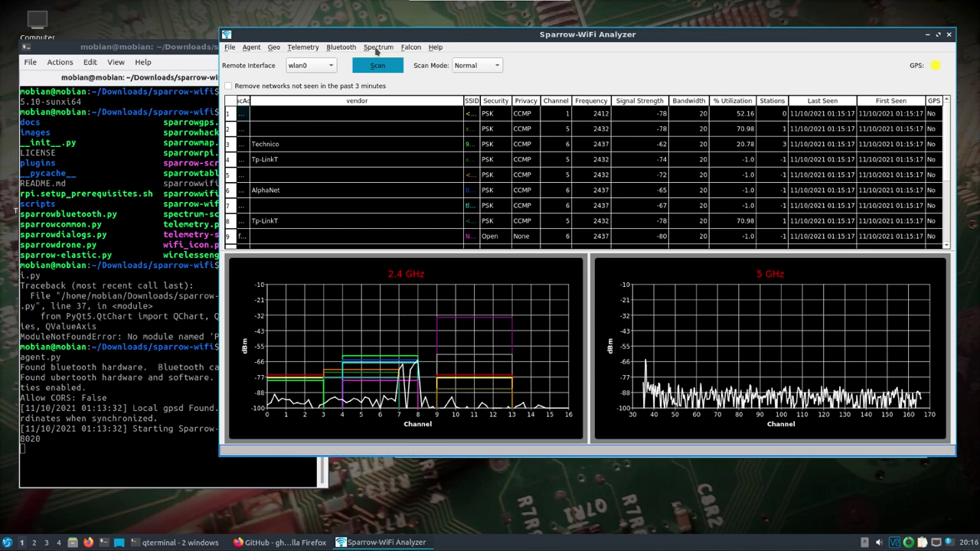
# - Turn off the 2.4 GHz Ubertooth and 5 GHz HackRF spectrum analyzers
pyautogui.click(377, 48)
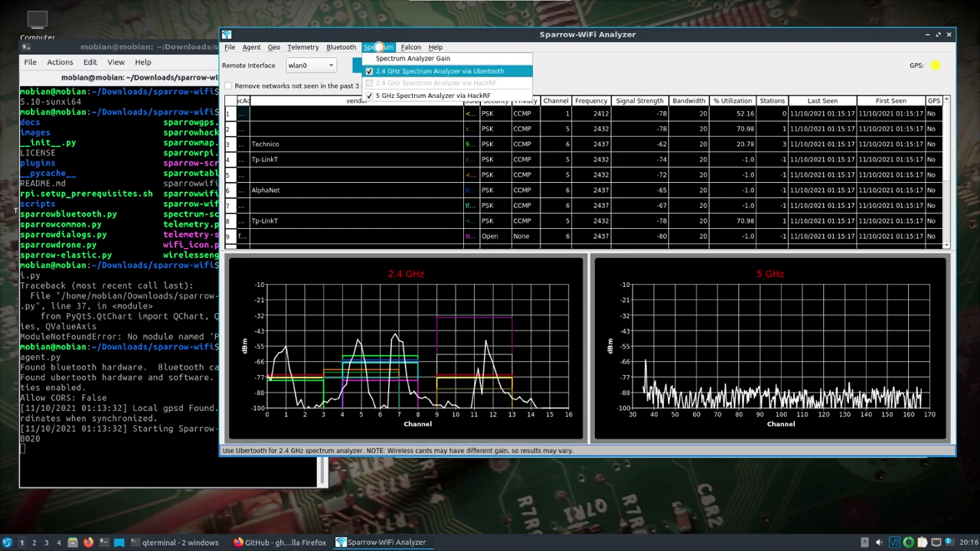
pyautogui.click(439, 71)
pyautogui.click(378, 48)
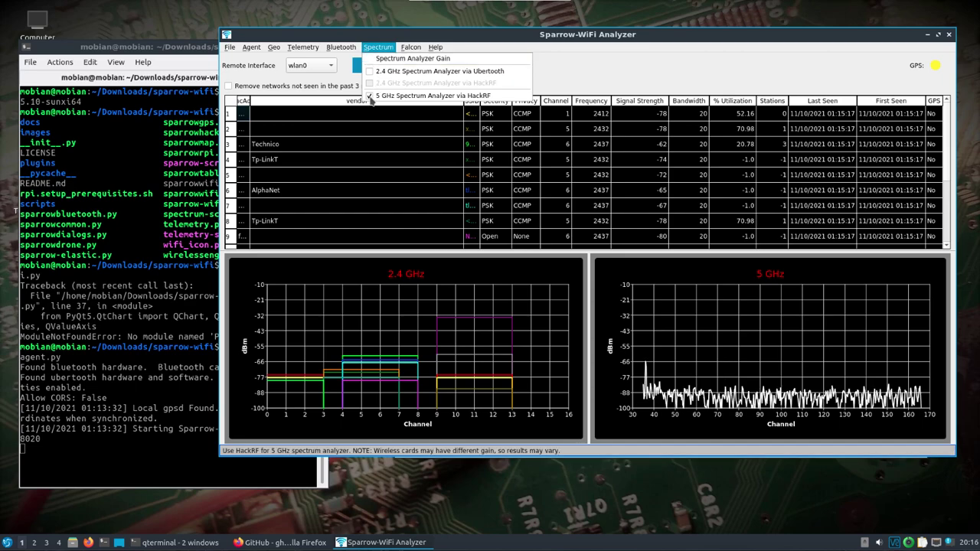
pyautogui.click(370, 98)
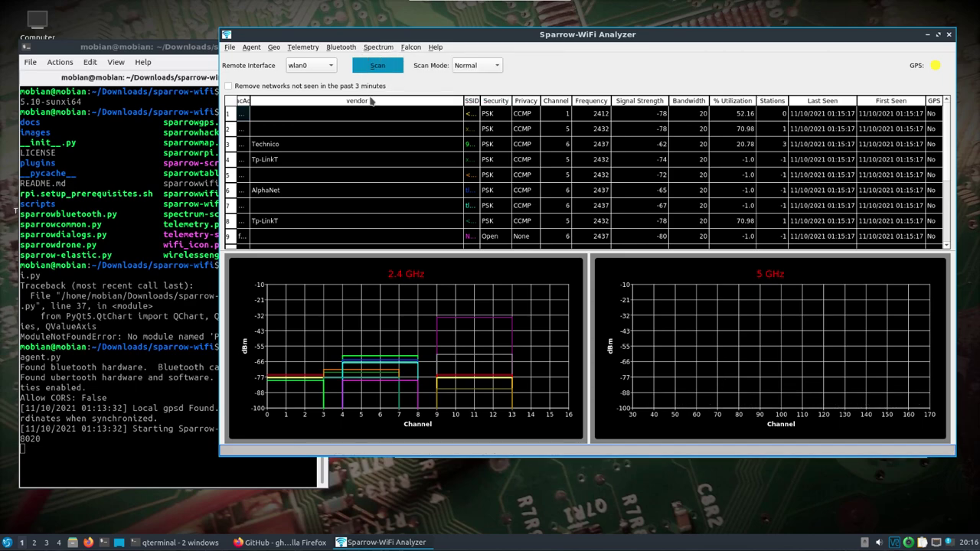
# - Browse the Bluetooth, Telemetry and Geo menus
pyautogui.click(339, 48)
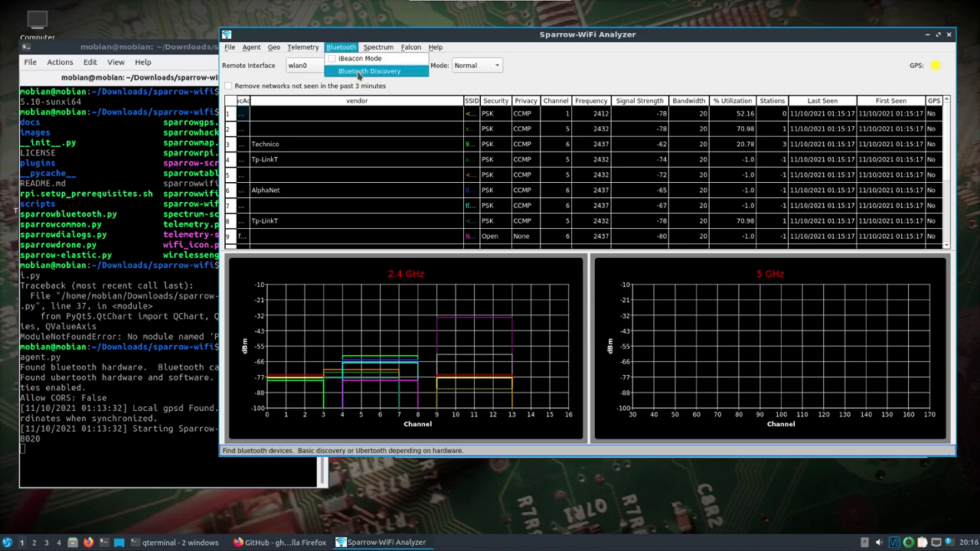
pyautogui.press('Left')
pyautogui.press('Left')
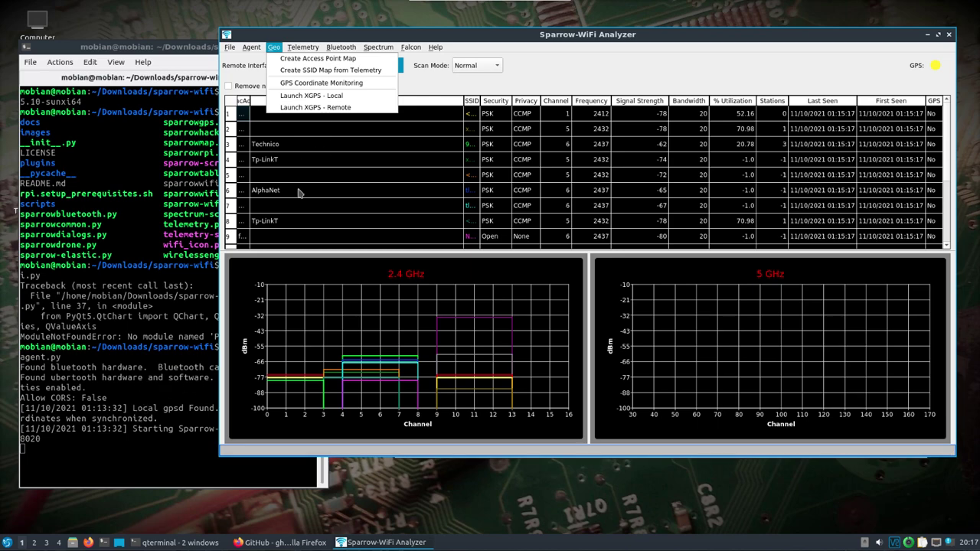
pyautogui.moveTo(346, 50)
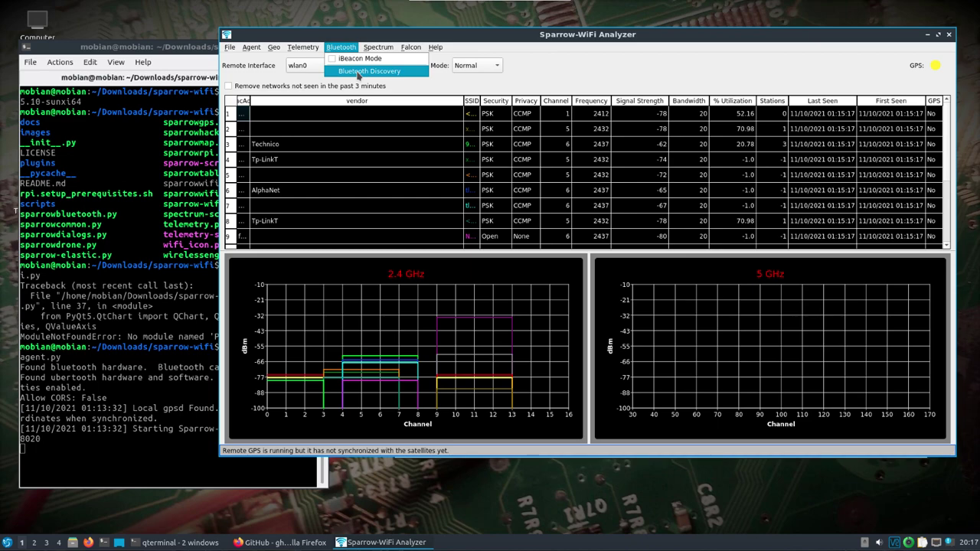
# - Open Bluetooth Discovery for the remote agent and reposition its window
pyautogui.click(357, 72)
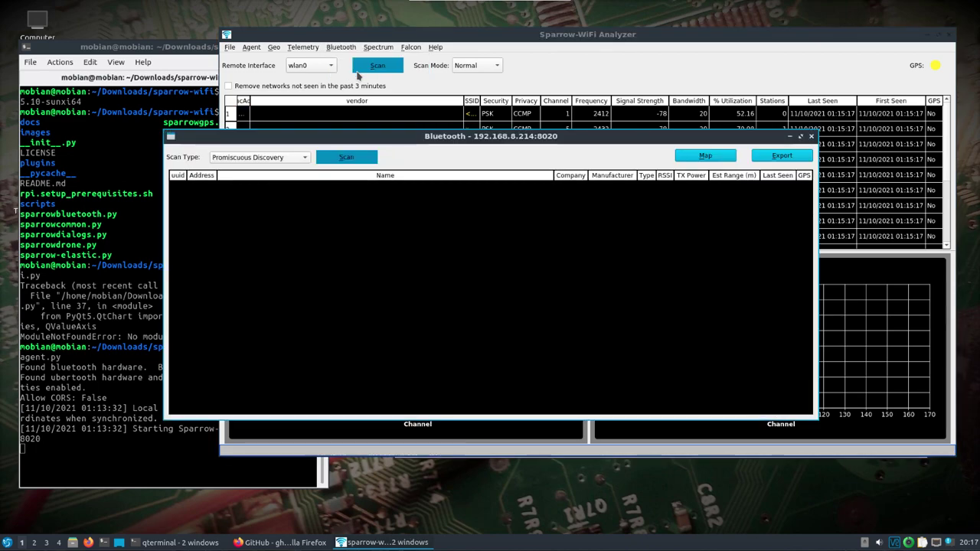
pyautogui.moveTo(355, 136); pyautogui.dragTo(373, 120)
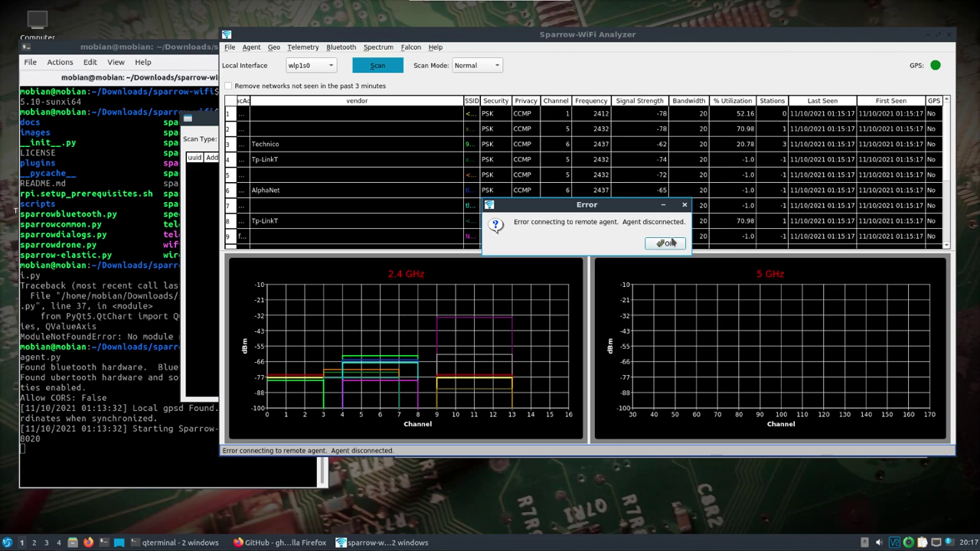
# - Dismiss the disconnect error and reconnect to the remote agent at 192.168.8.214:8020
pyautogui.click(679, 244)
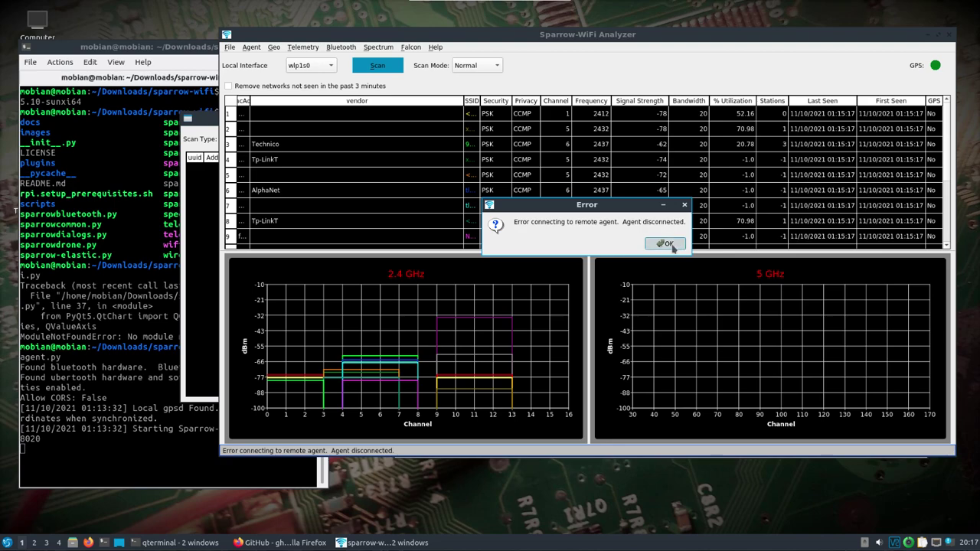
pyautogui.click(251, 47)
pyautogui.click(264, 57)
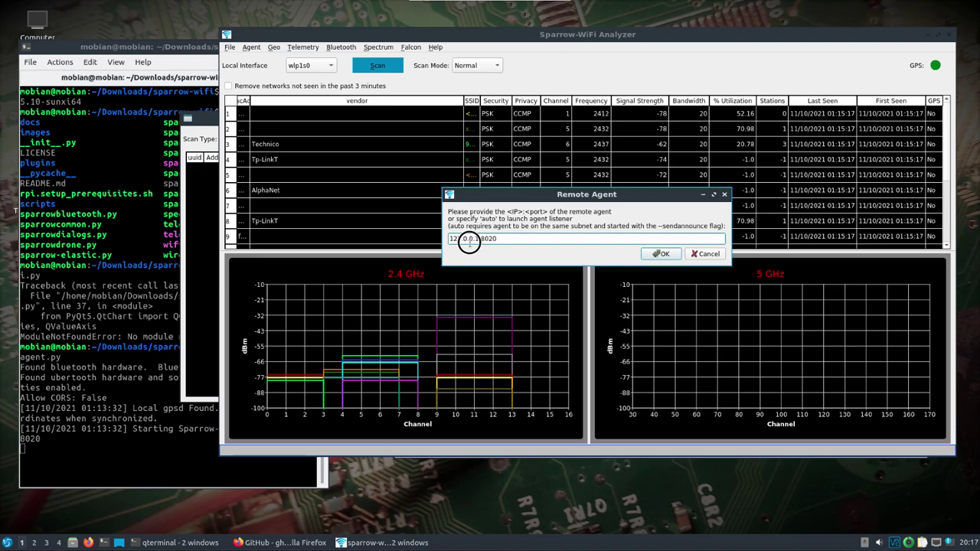
pyautogui.moveTo(479, 238); pyautogui.dragTo(440, 244)
pyautogui.write('192.168.8.1:')
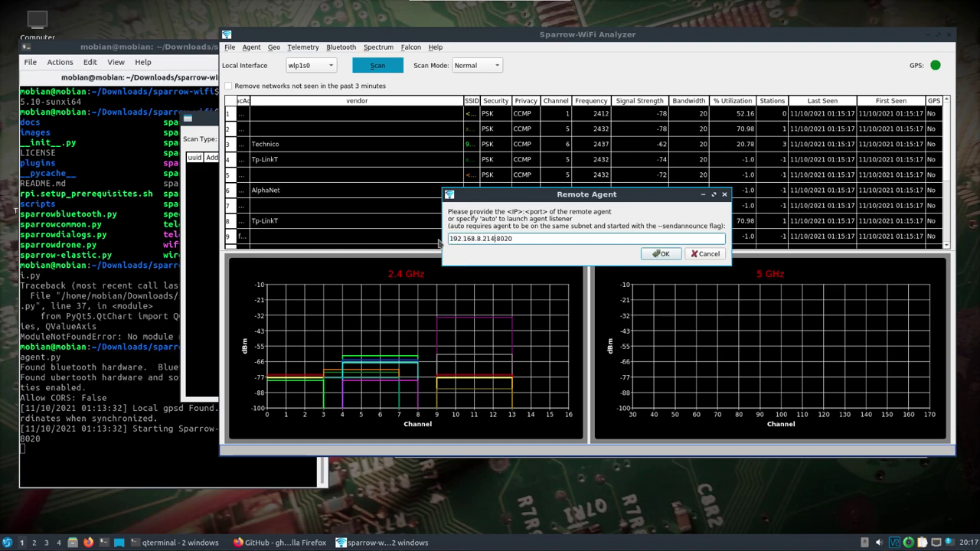
pyautogui.click(660, 254)
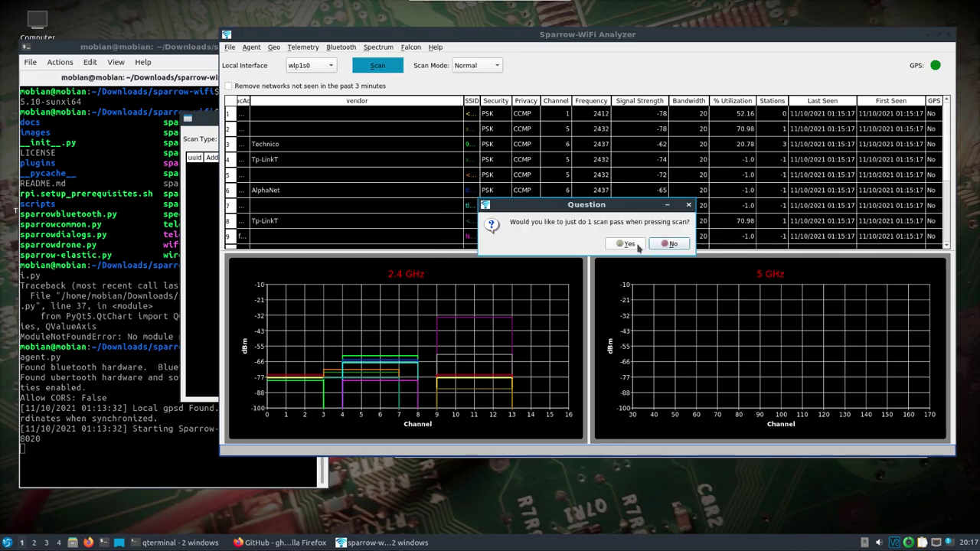
pyautogui.click(639, 245)
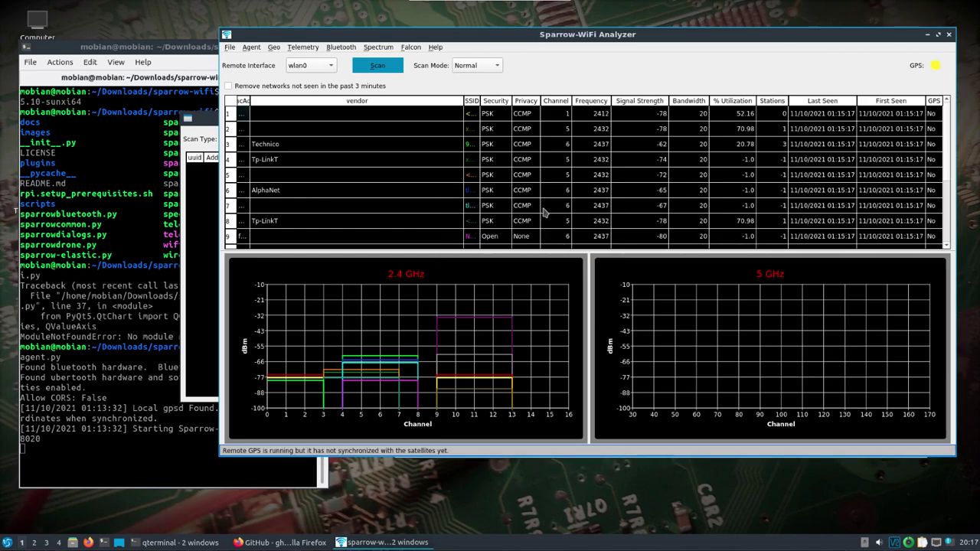
pyautogui.click(341, 46)
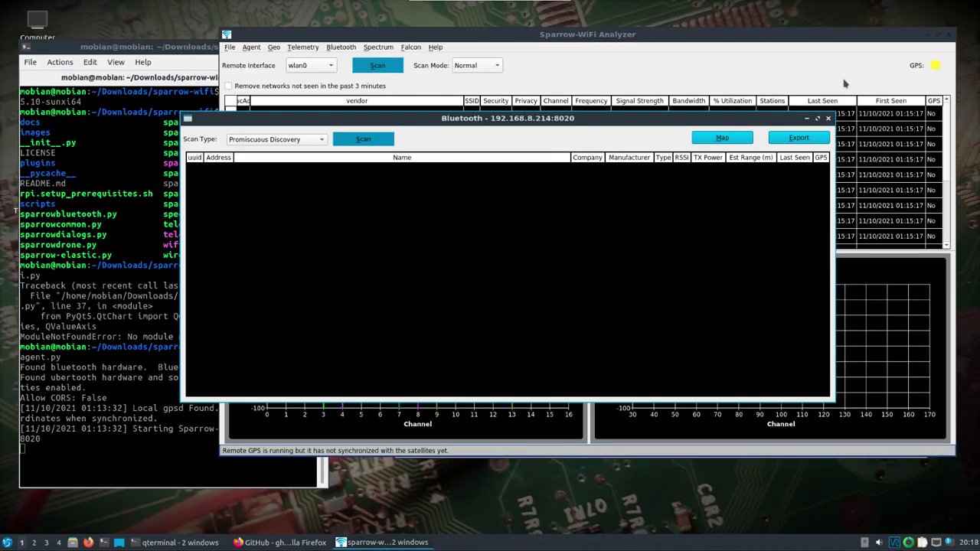
# - Reopen a fresh Bluetooth Discovery window and run a Promiscuous Discovery scan
pyautogui.click(832, 111)
pyautogui.click(343, 47)
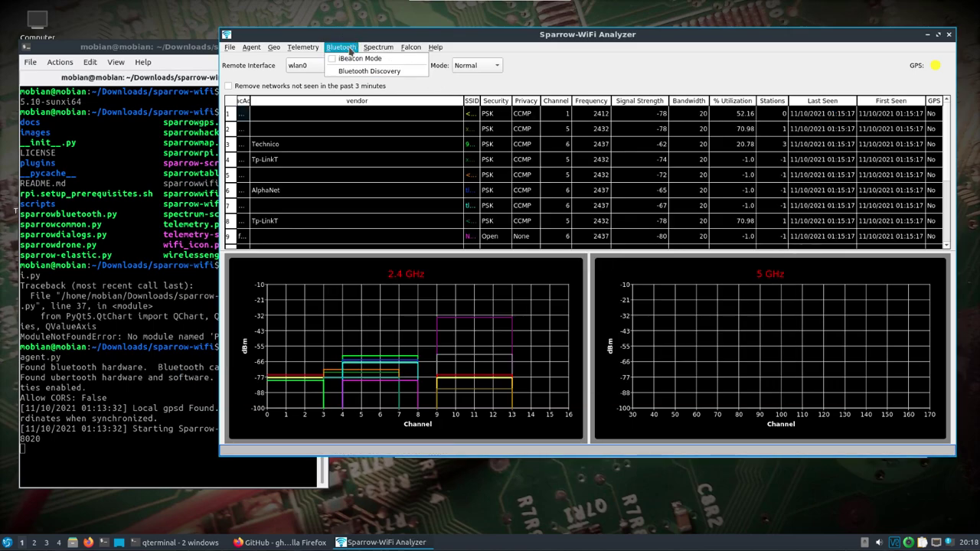
pyautogui.click(352, 71)
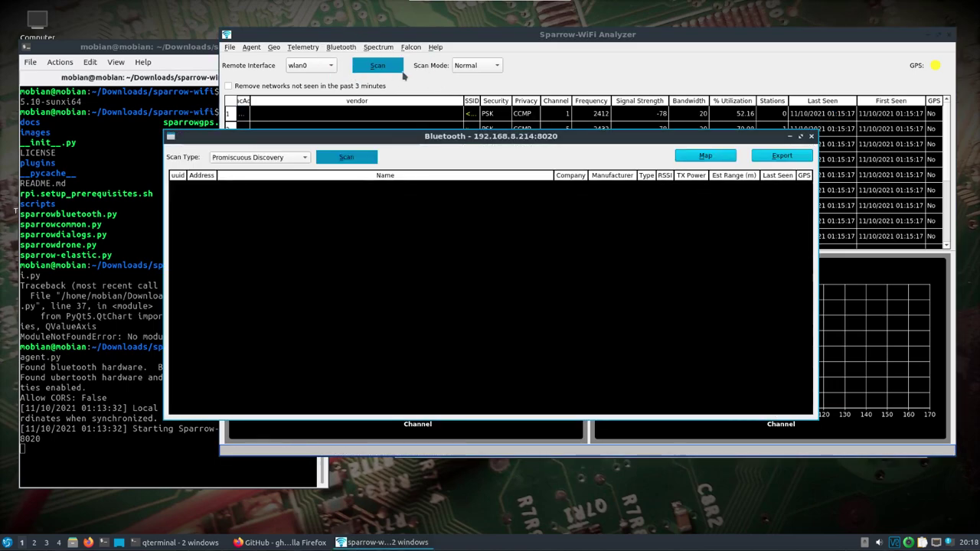
pyautogui.click(351, 160)
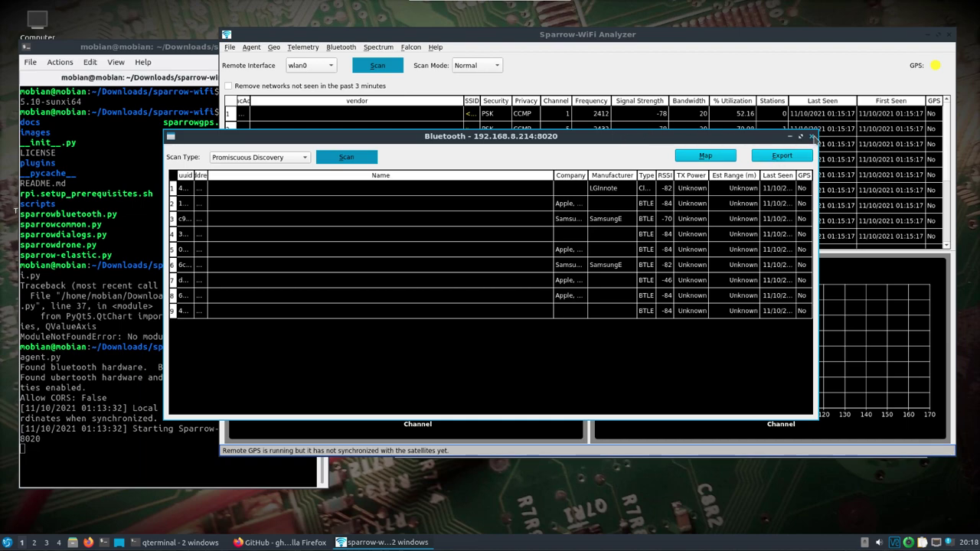
# - Close the Bluetooth discovery window, then browse the Spectrum, Telemetry, Geo, Agent and Falcon menus
pyautogui.click(813, 137)
pyautogui.click(369, 48)
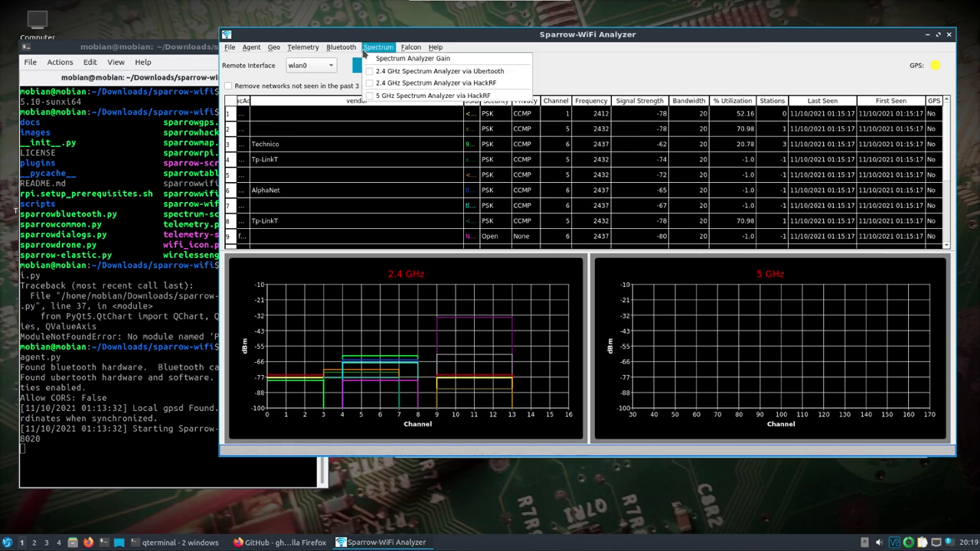
pyautogui.moveTo(303, 50)
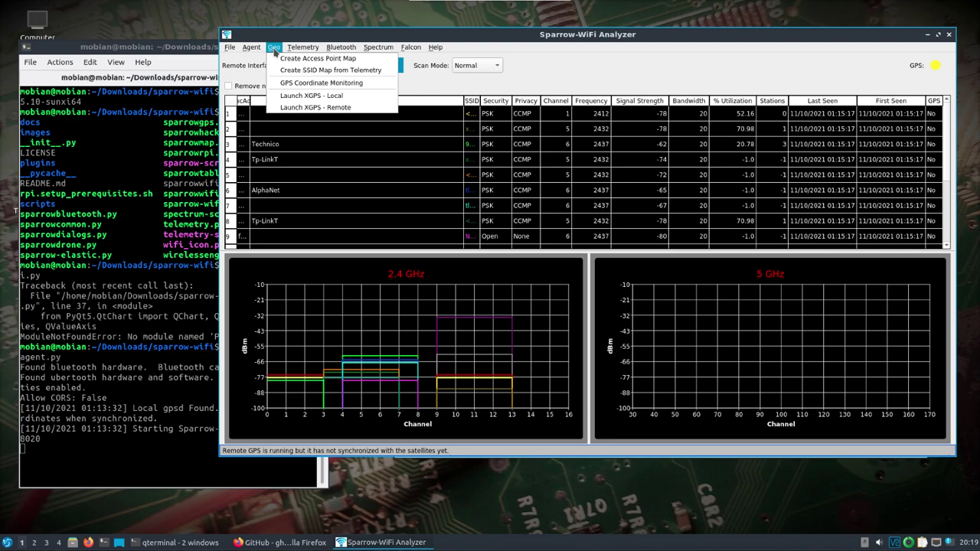
pyautogui.moveTo(377, 49)
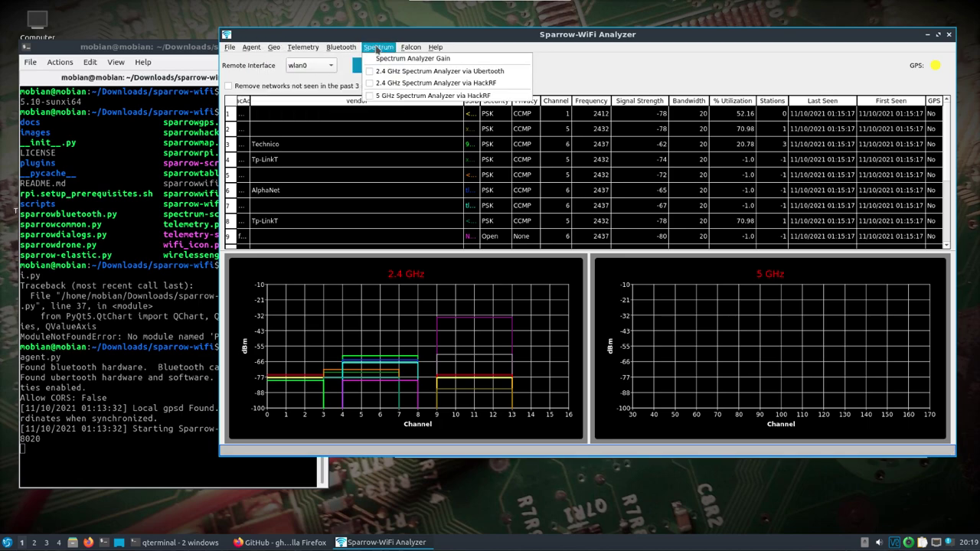
pyautogui.moveTo(409, 49)
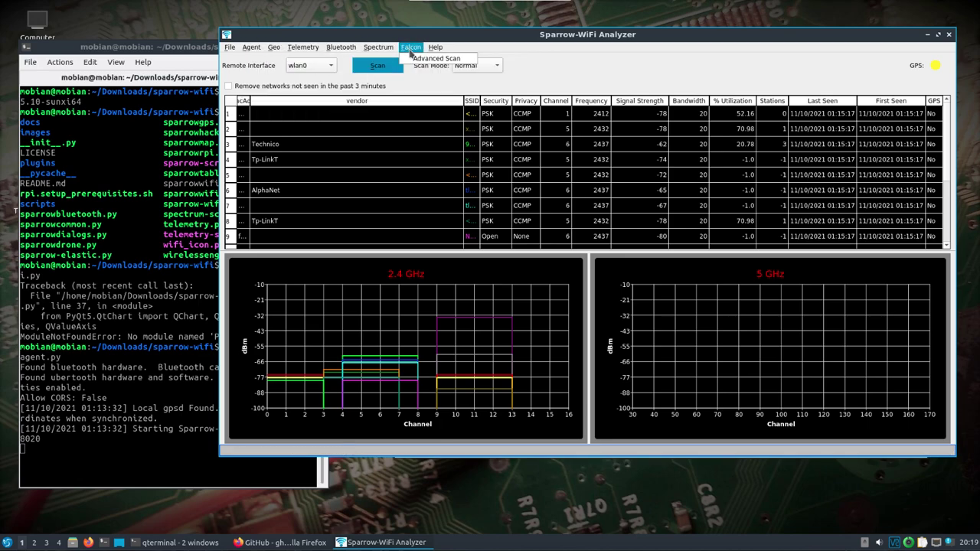
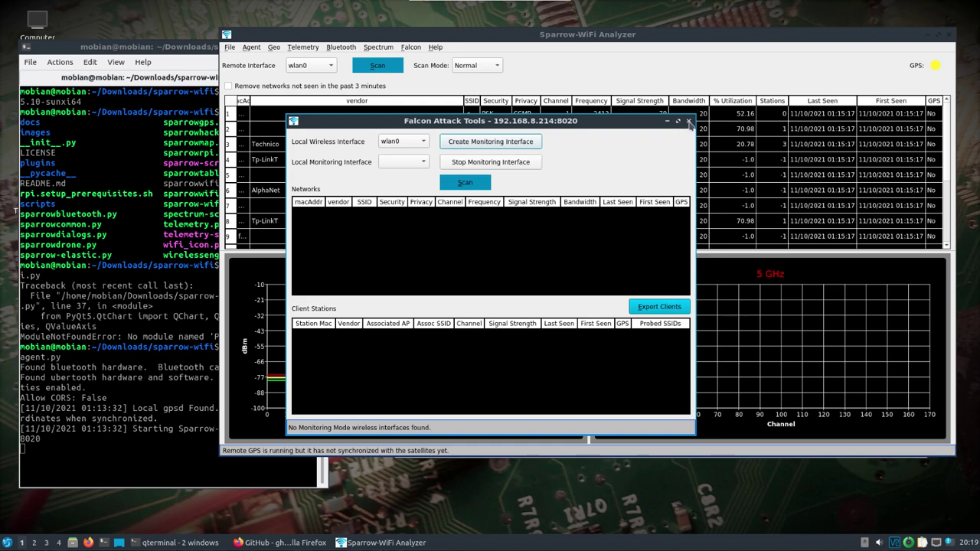
# - Close the Falcon Attack Tools window to reveal the nine scanned networks and 2.4 GHz charts
pyautogui.click(689, 122)
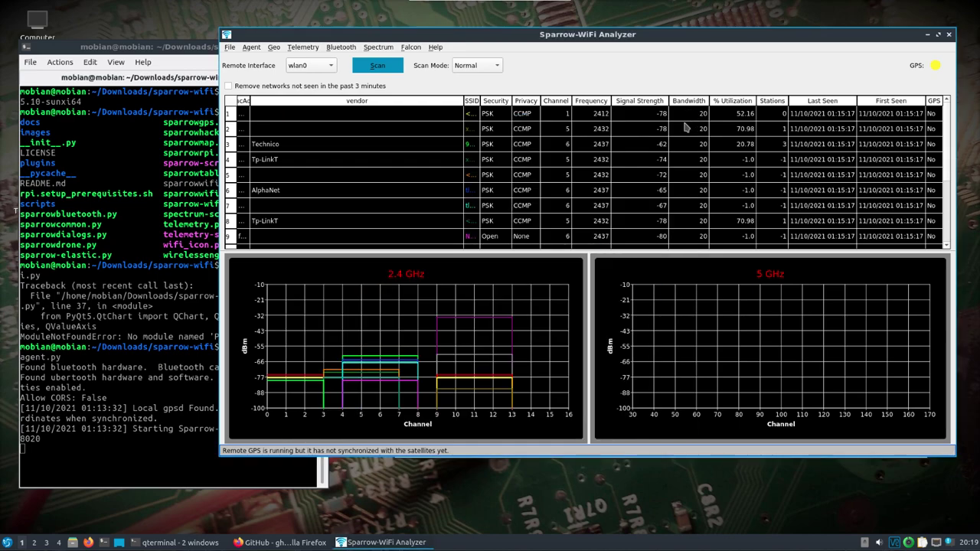